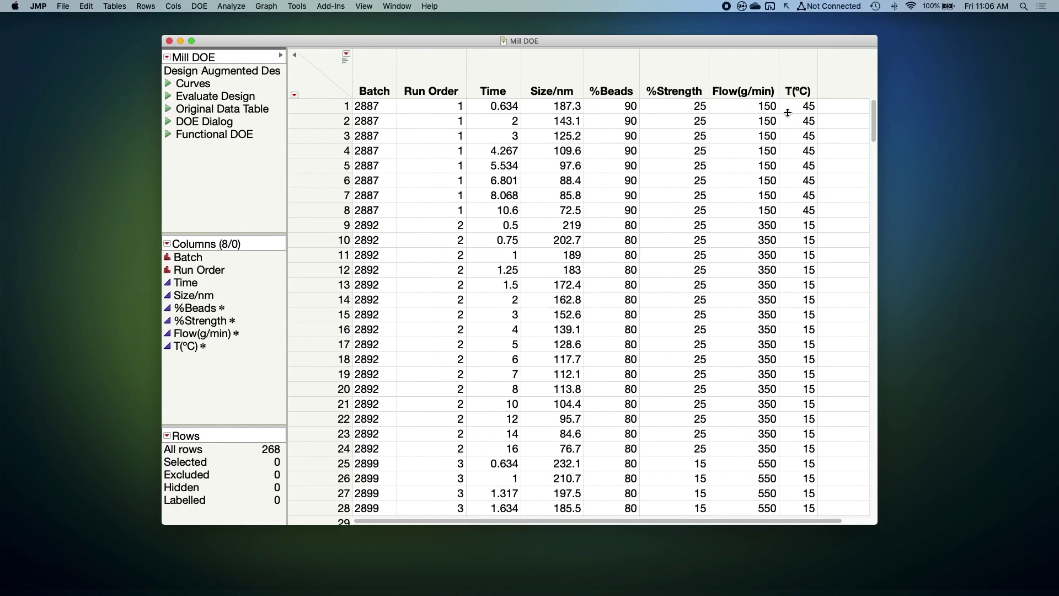
left_click(796, 71)
left_click(741, 71, "shift")
left_click_drag(694, 69, 616, 71)
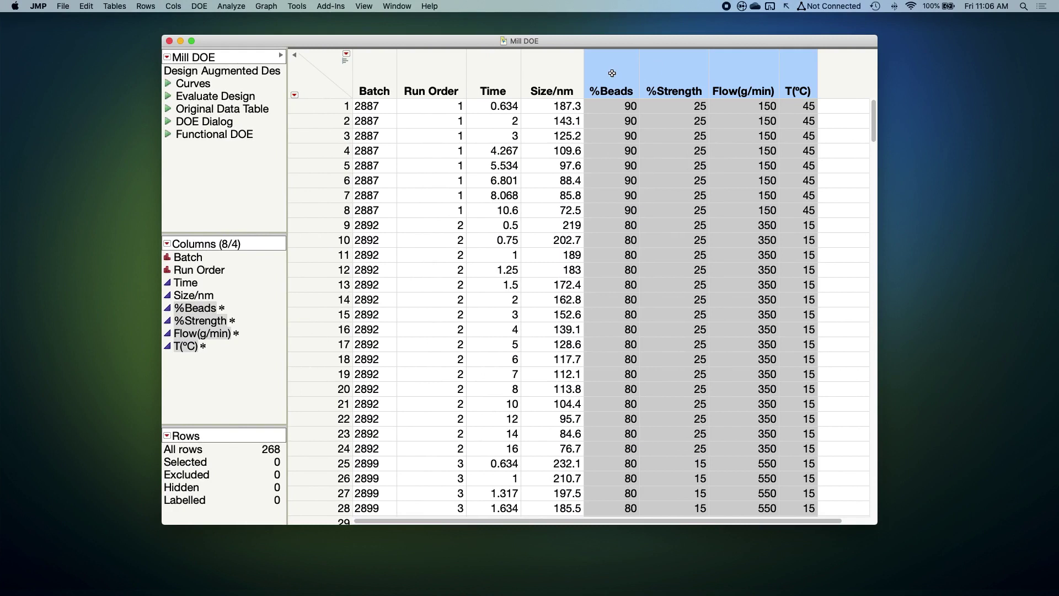
left_click(556, 73)
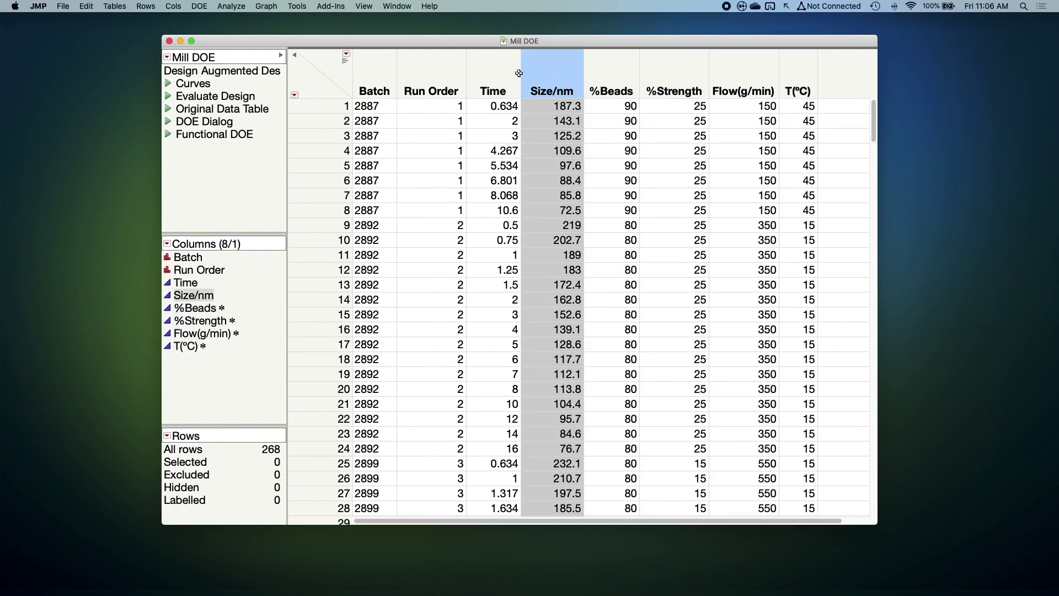
left_click(506, 73, "shift")
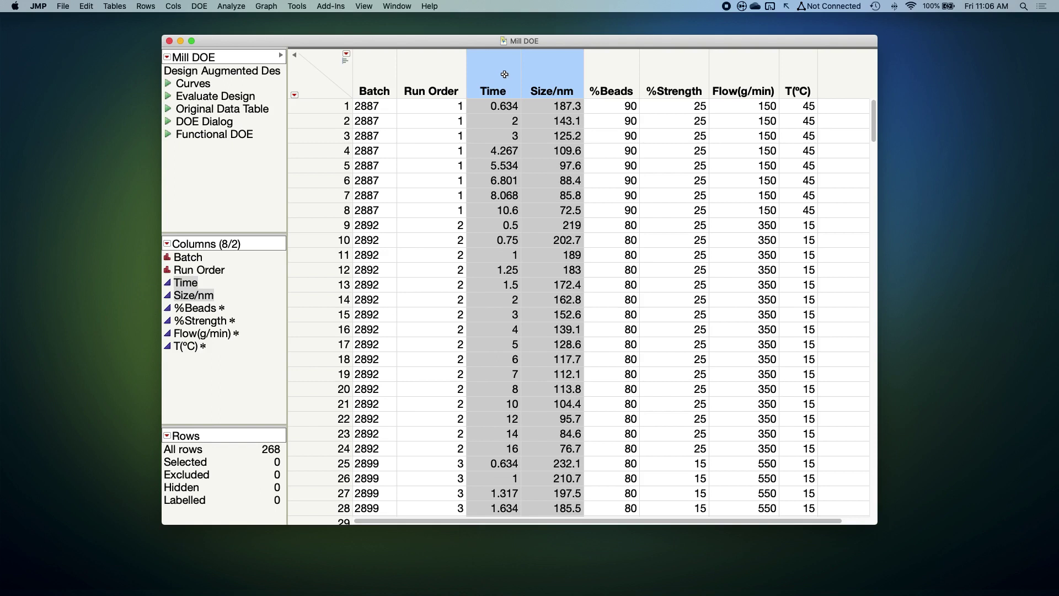
left_click(324, 67)
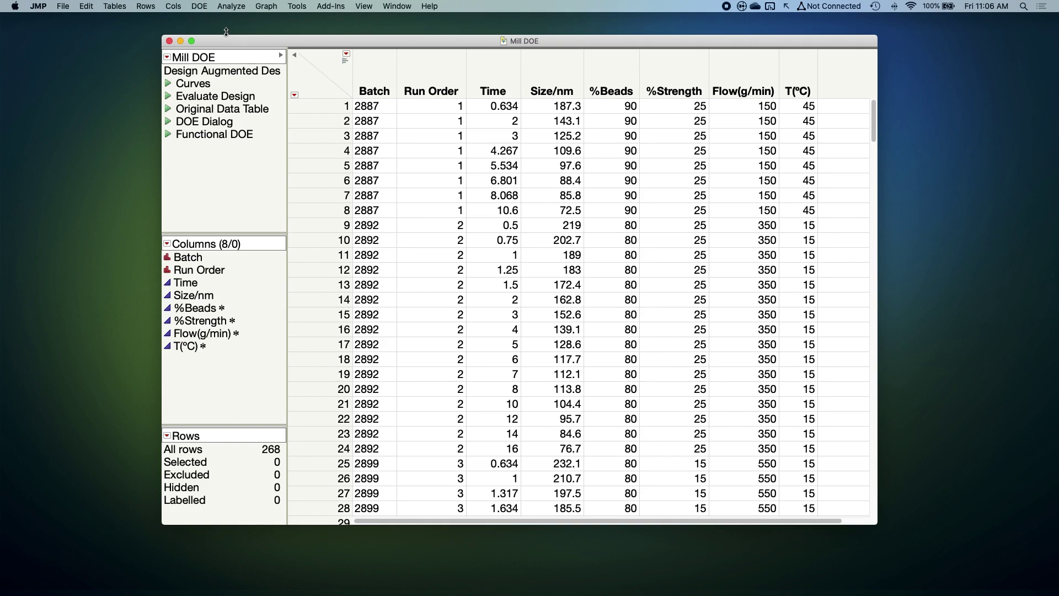
left_click(206, 10)
left_click(207, 19)
left_click(72, 73)
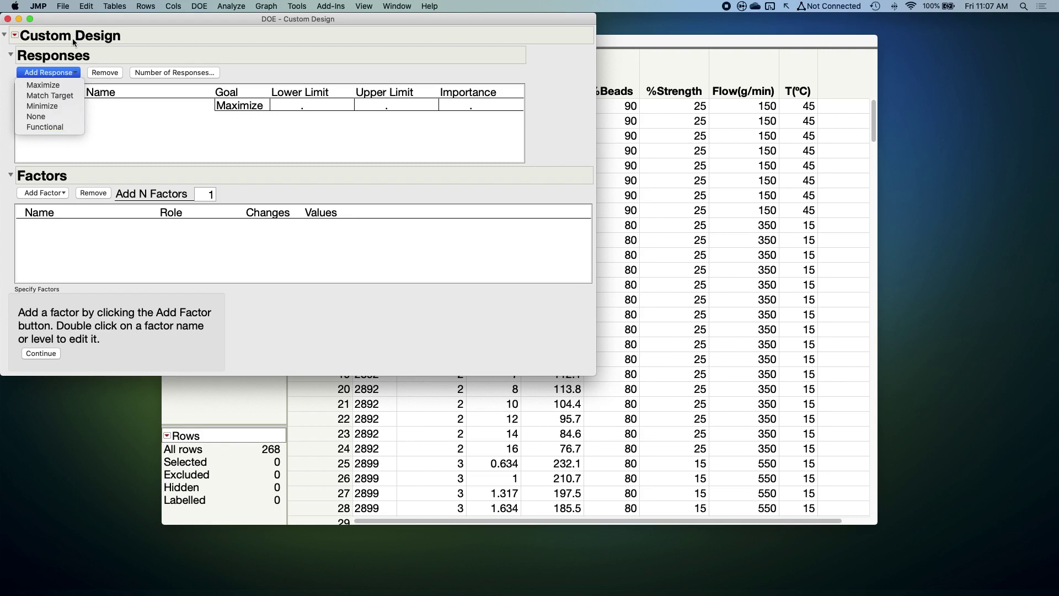
left_click(58, 20)
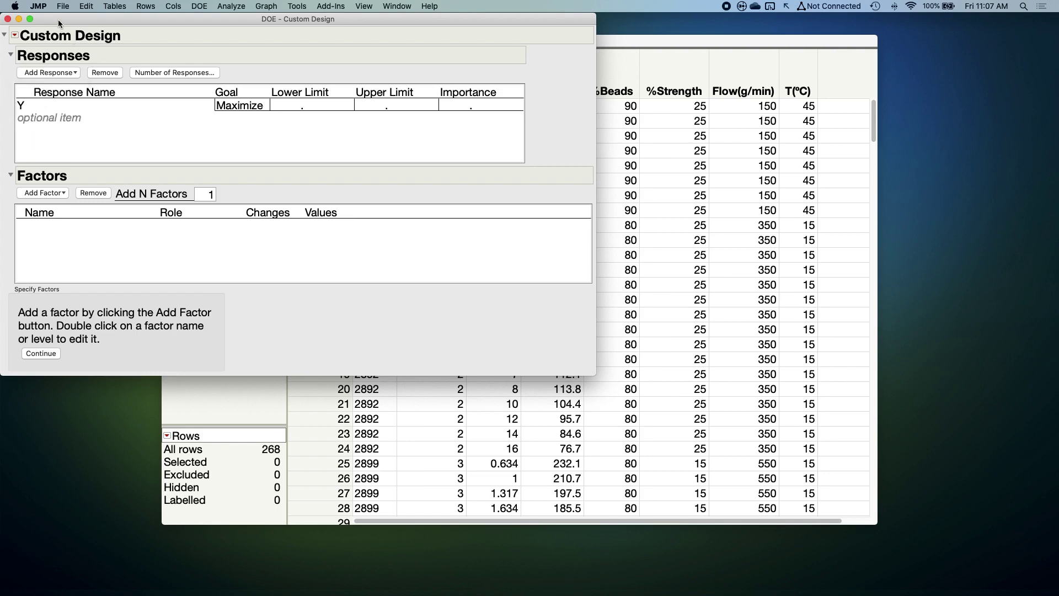
left_click(7, 19)
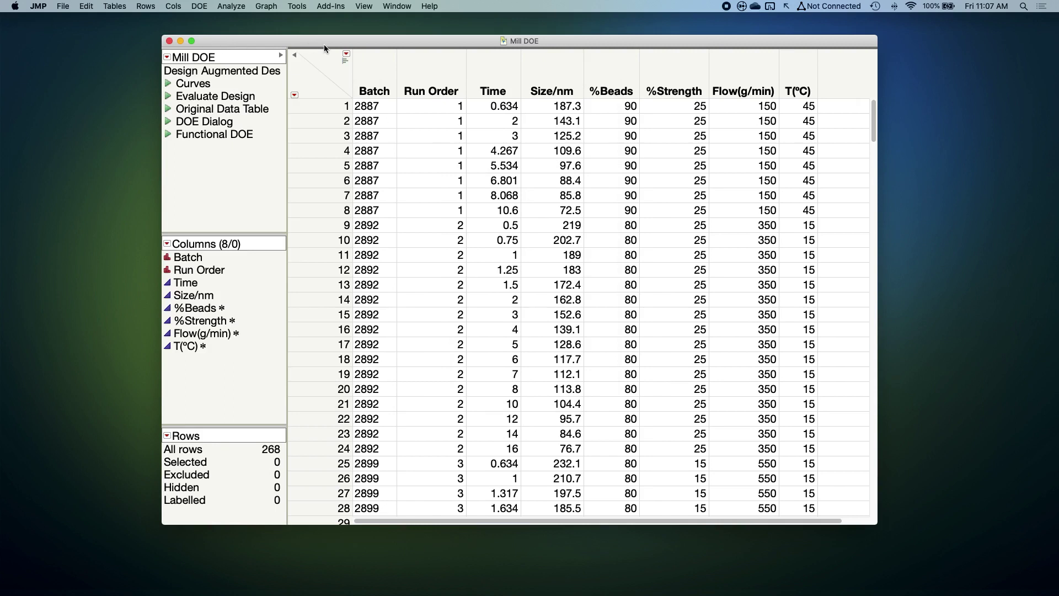
left_click(167, 83)
left_click_drag(389, 40, 667, 44)
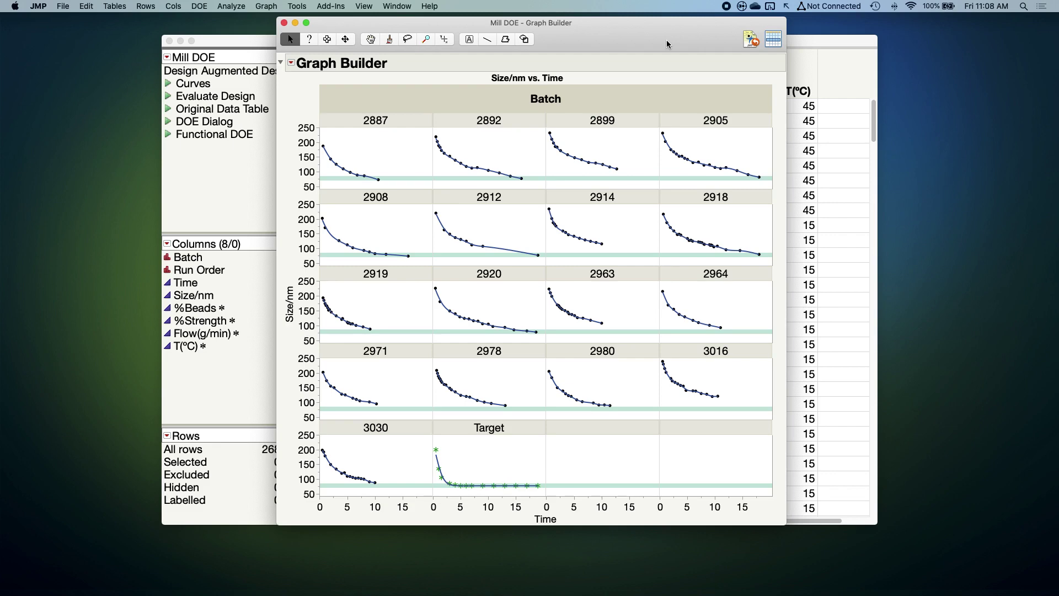
left_click(284, 23)
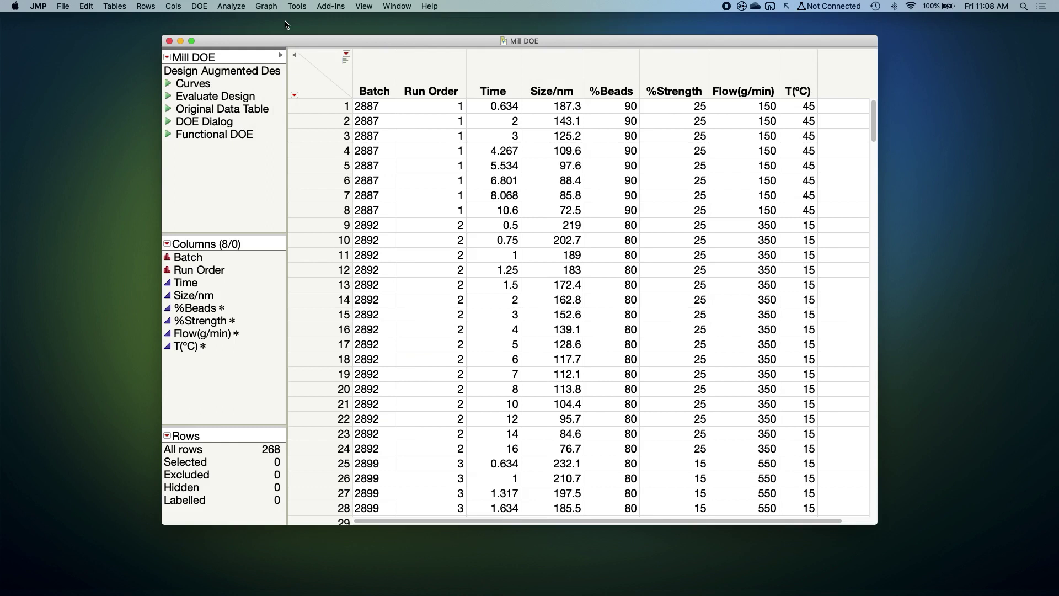
Open the Functional Data Explorer launch dialog from Specialized Modeling
left_click(231, 6)
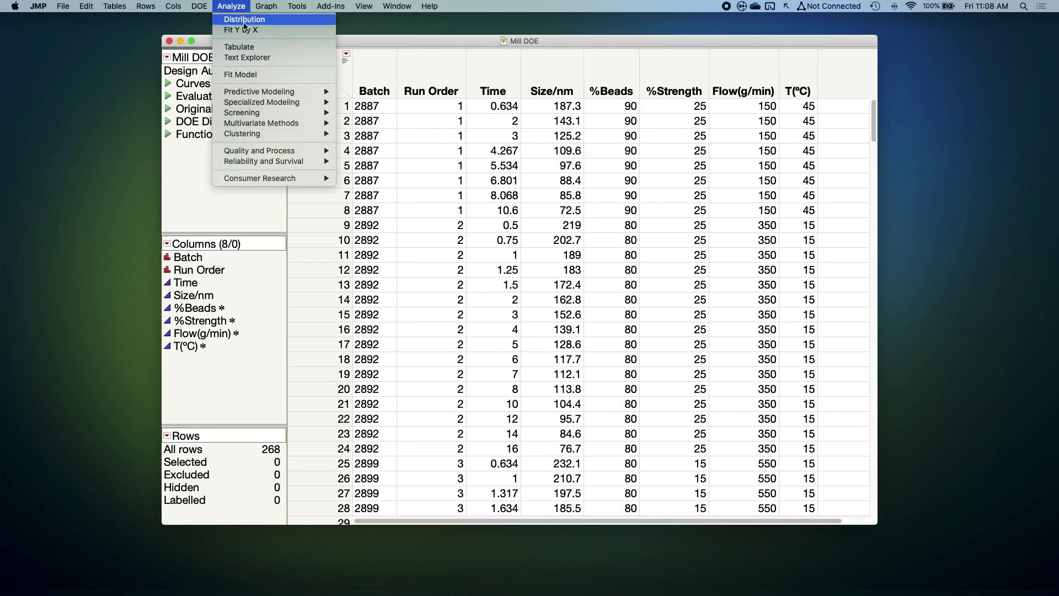
mouse_move(297, 101)
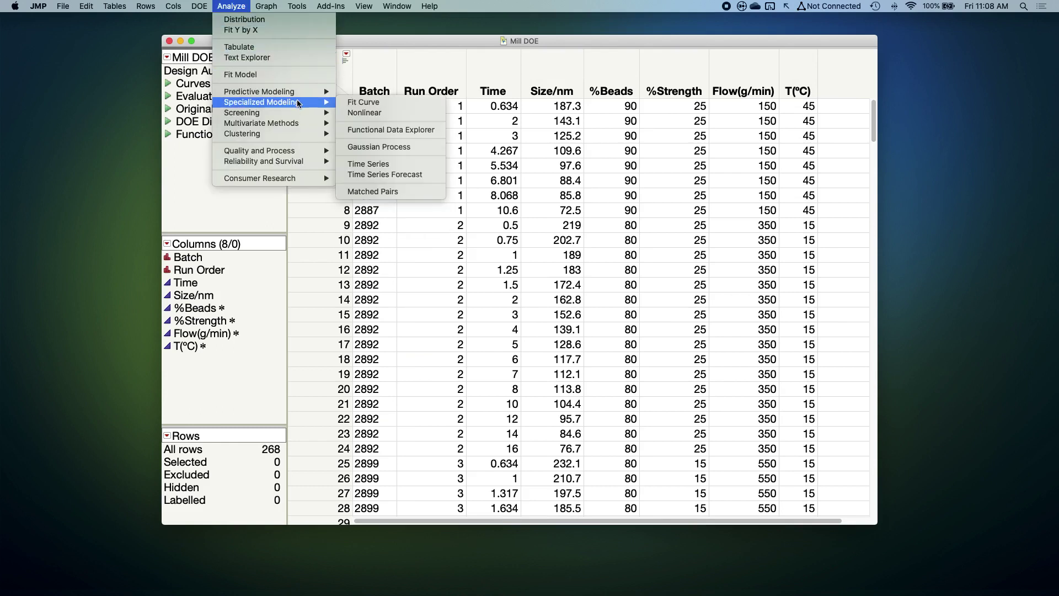
left_click(420, 130)
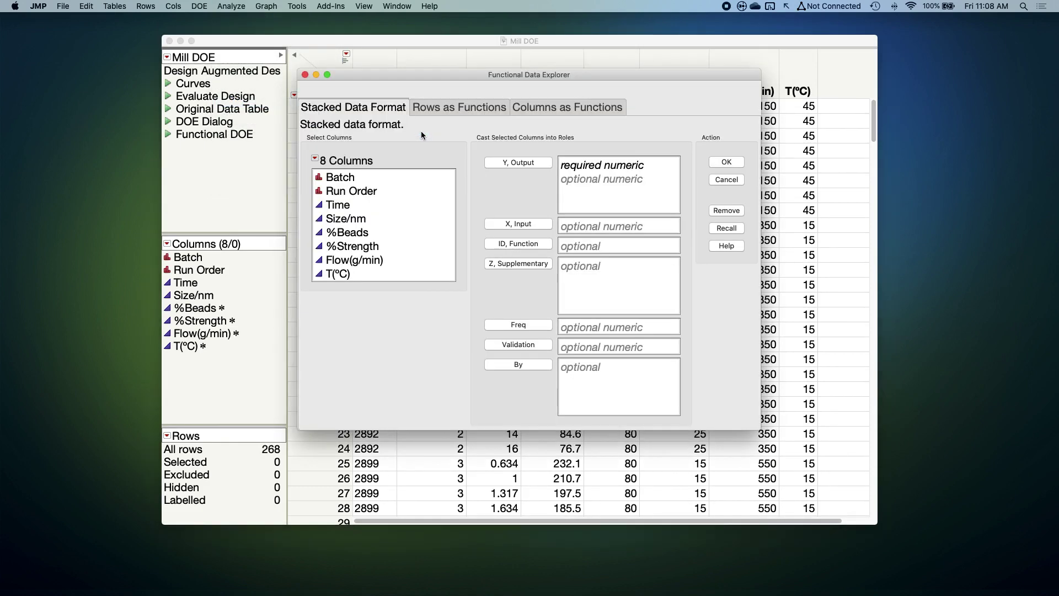
Assign Size/nm as output, Time as input, Batch as ID, and %Beads through T(°C) as supplementary
left_click(367, 219)
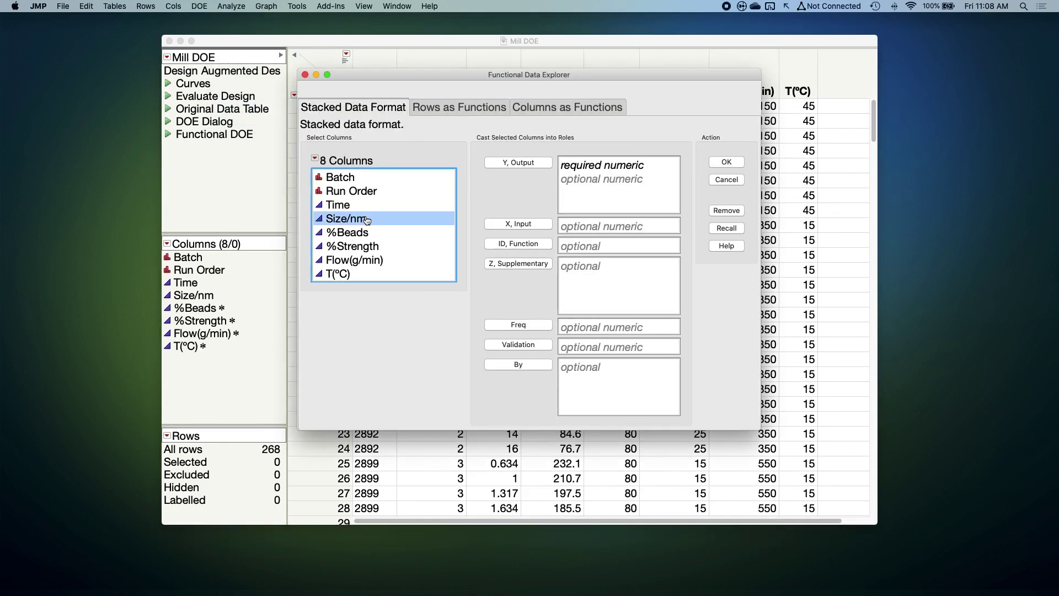
left_click(519, 163)
left_click(406, 205)
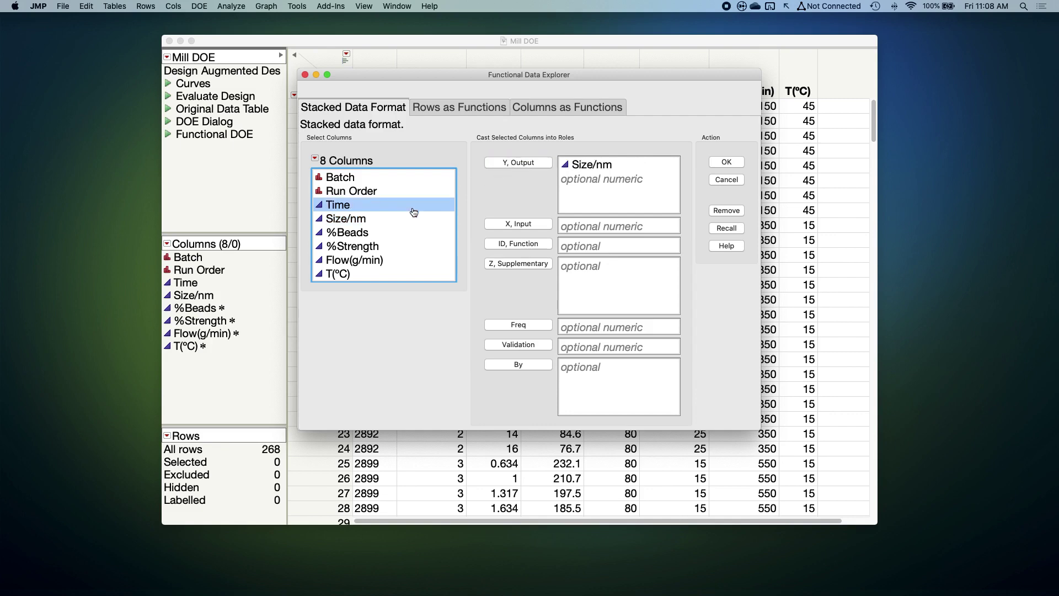
left_click(506, 225)
left_click(383, 180)
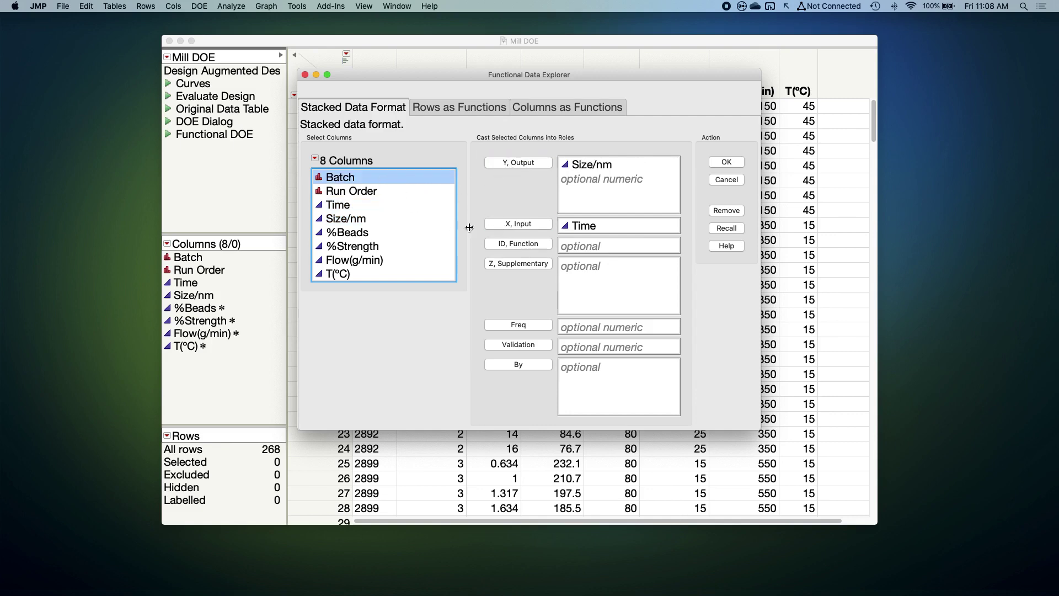
left_click(518, 243)
left_click(409, 234)
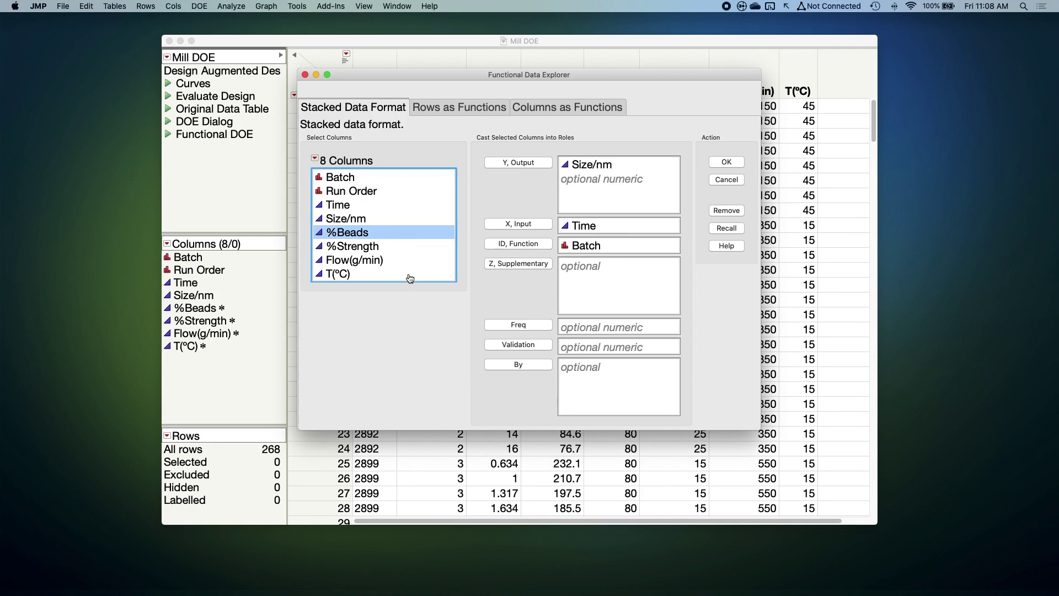
left_click(411, 275, "shift")
left_click(506, 264)
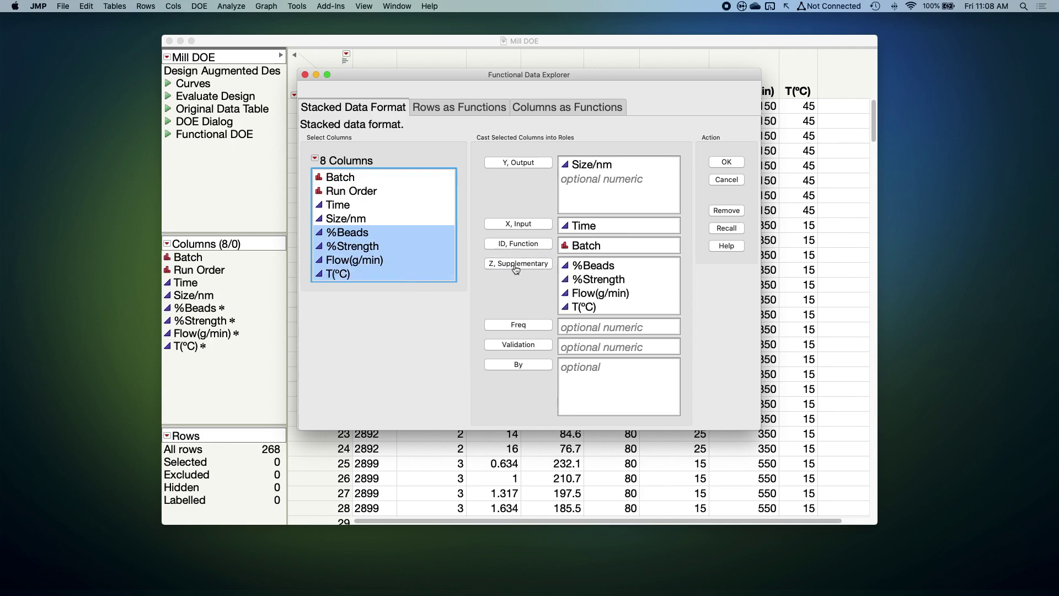
Run the Functional Data Explorer and reposition its report window
left_click(736, 164)
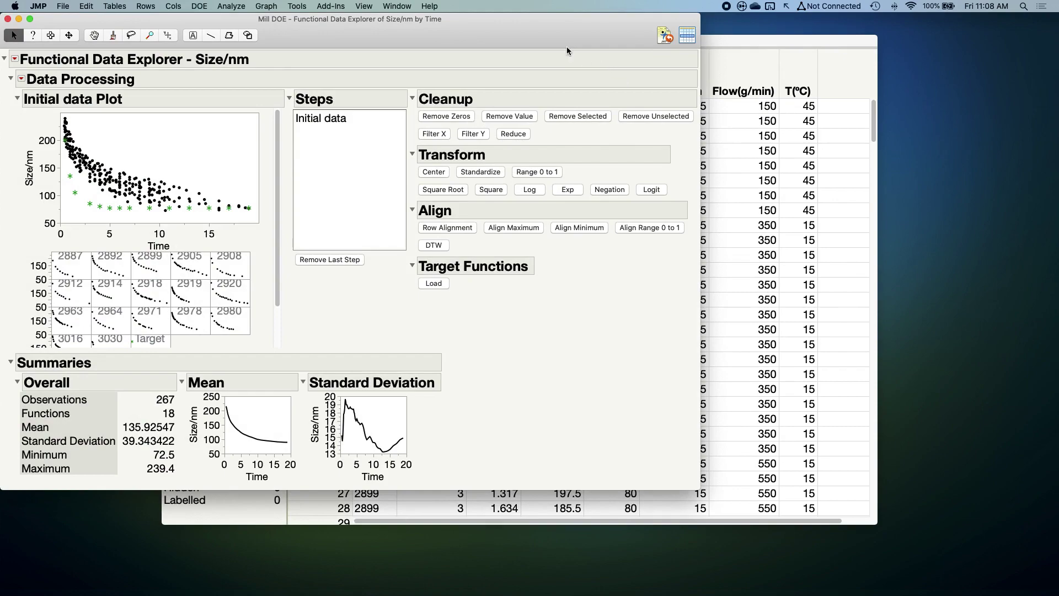
left_click_drag(564, 41, 735, 64)
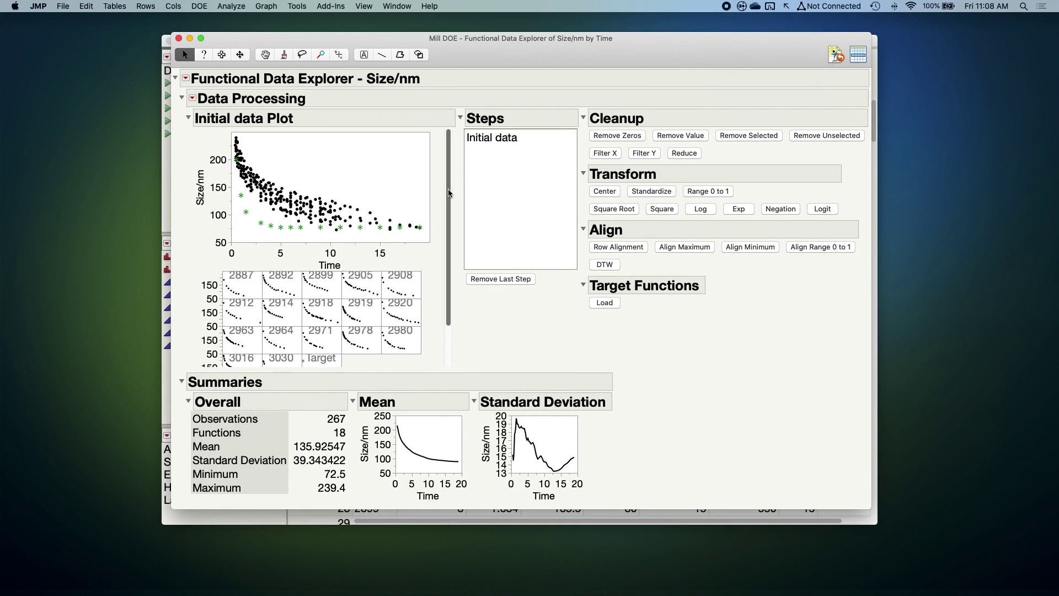
left_click_drag(448, 193, 450, 240)
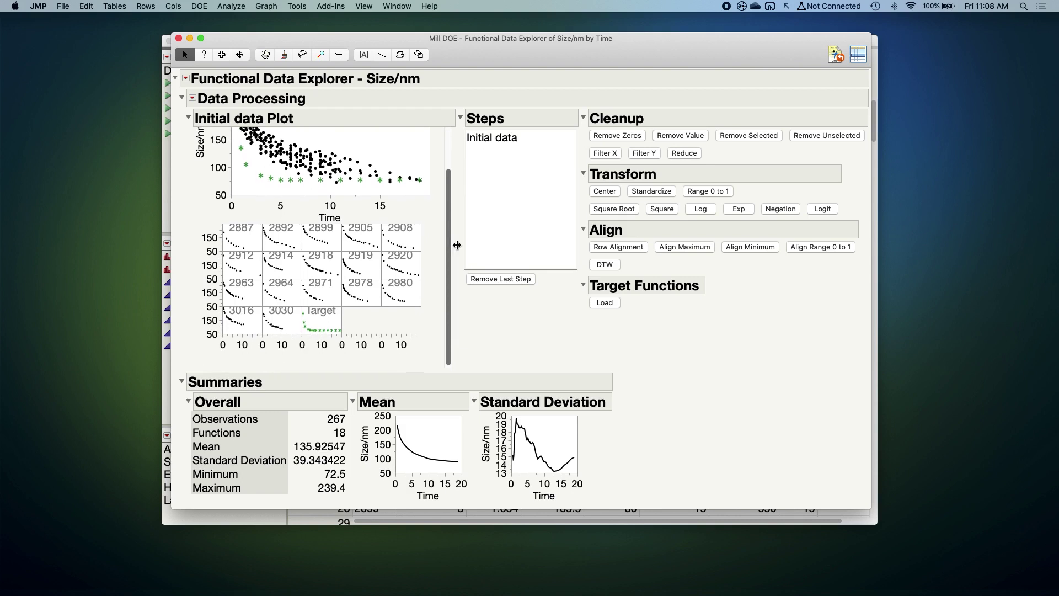
Load the Target batch as the target function
left_click(610, 305)
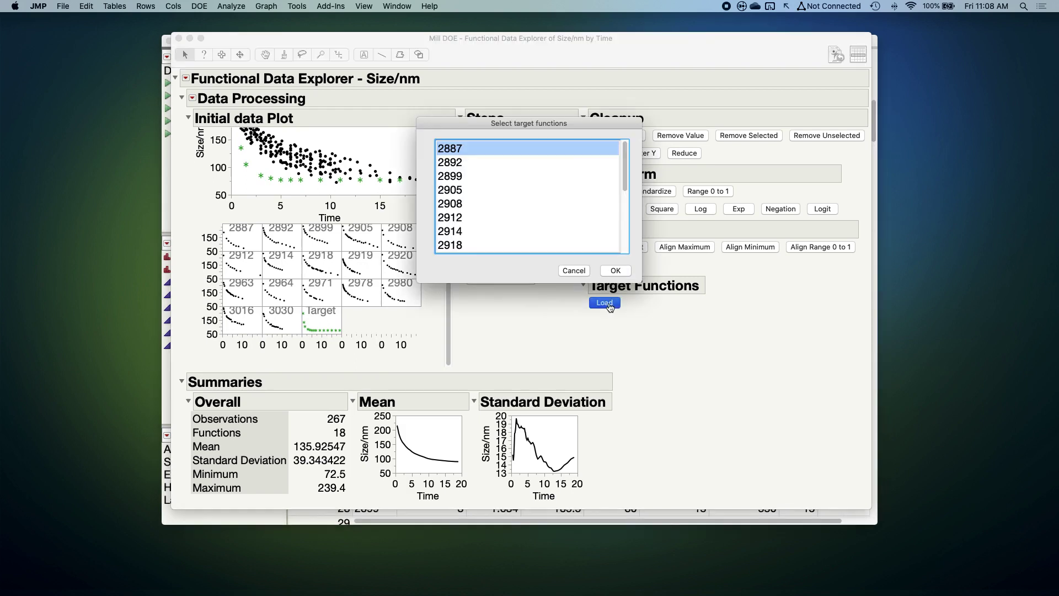
left_click_drag(625, 166, 627, 220)
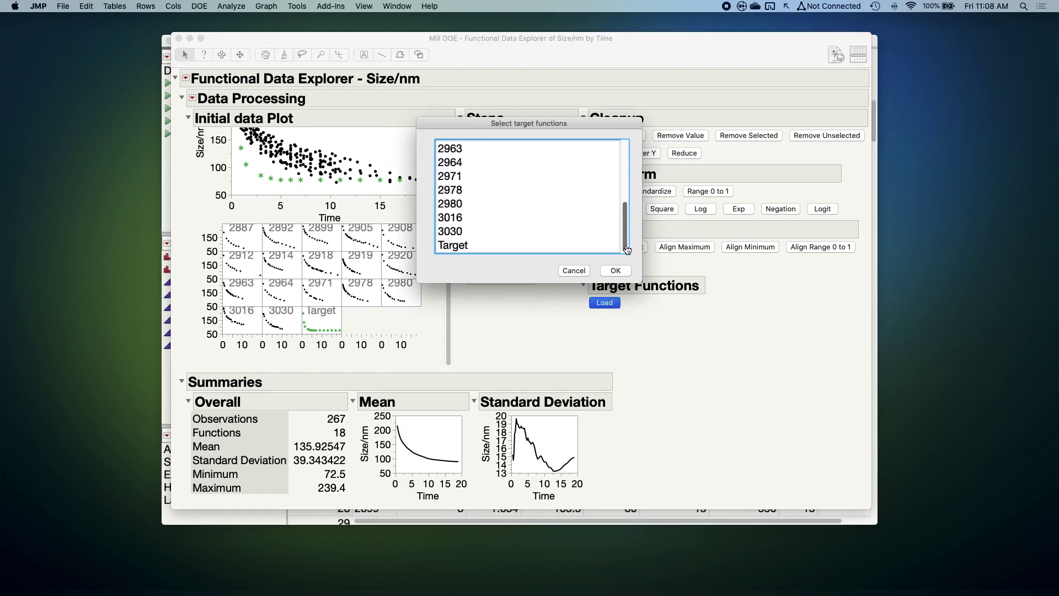
left_click(609, 248)
left_click(615, 271)
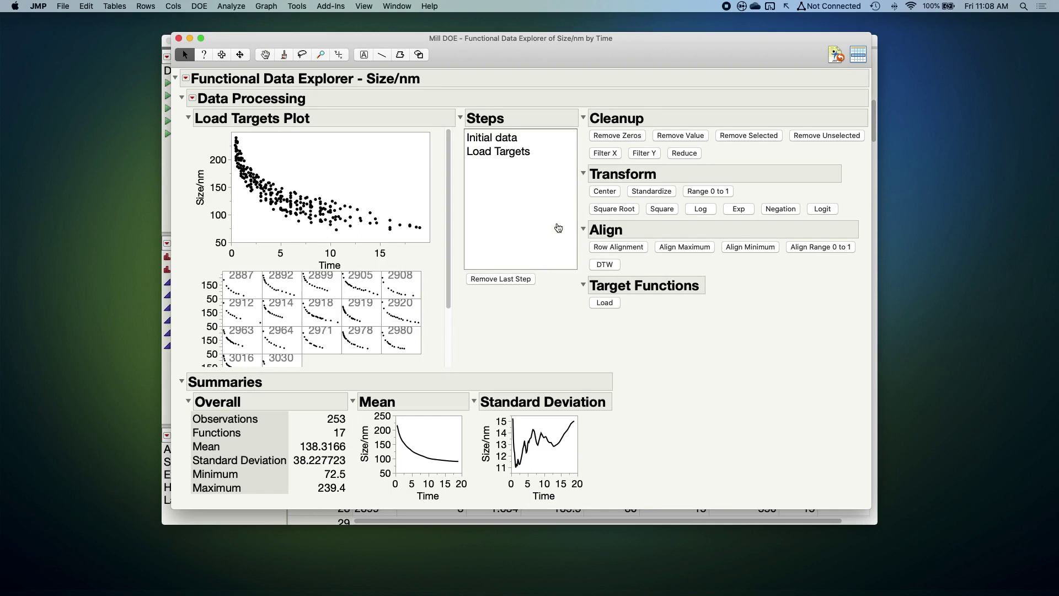
Fit a B-spline model to the Size/nm curves
left_click(186, 77)
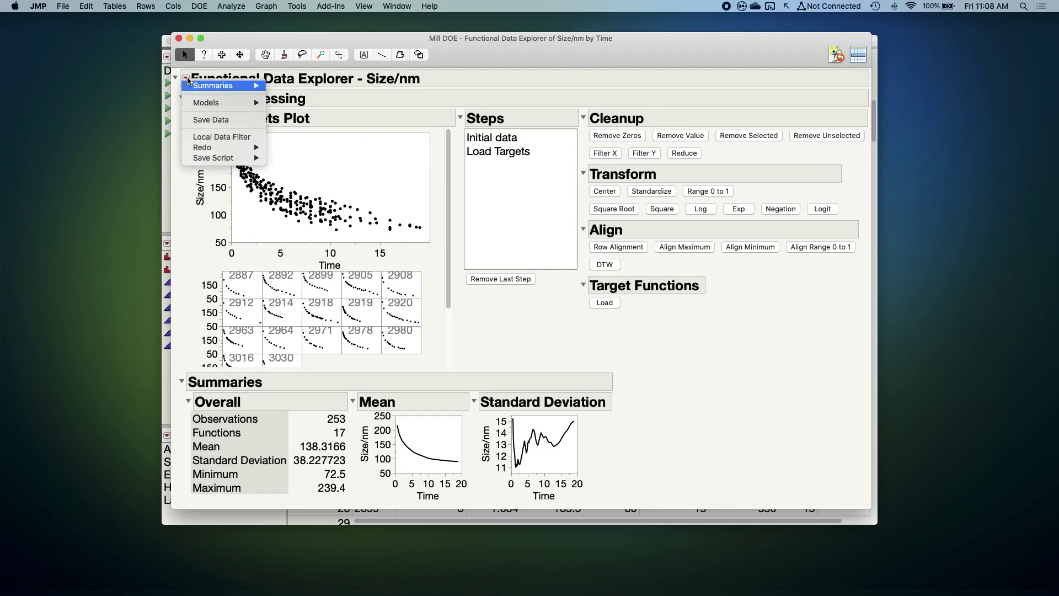
mouse_move(198, 103)
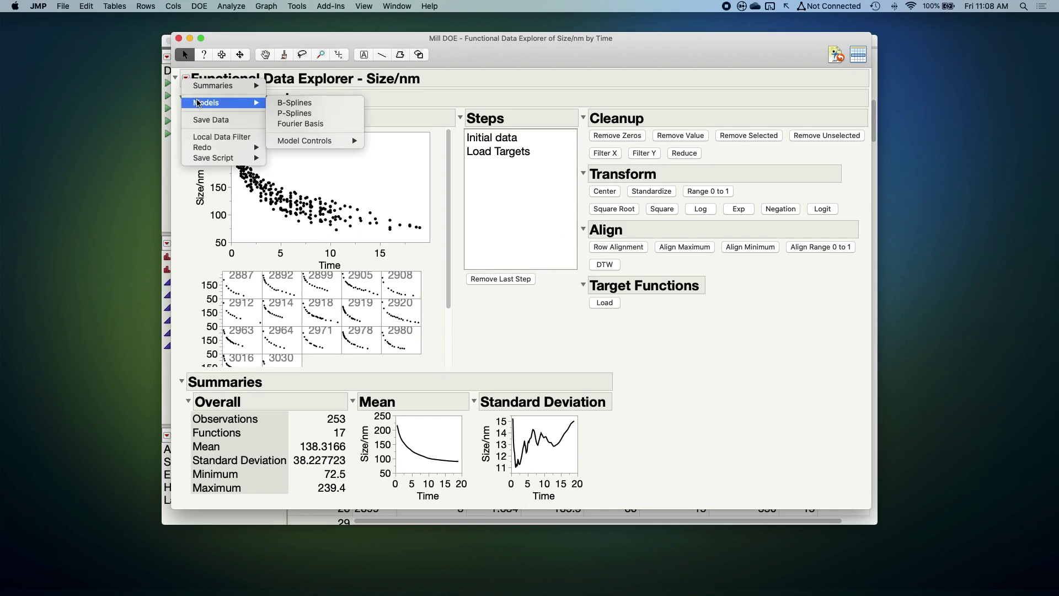
left_click(312, 107)
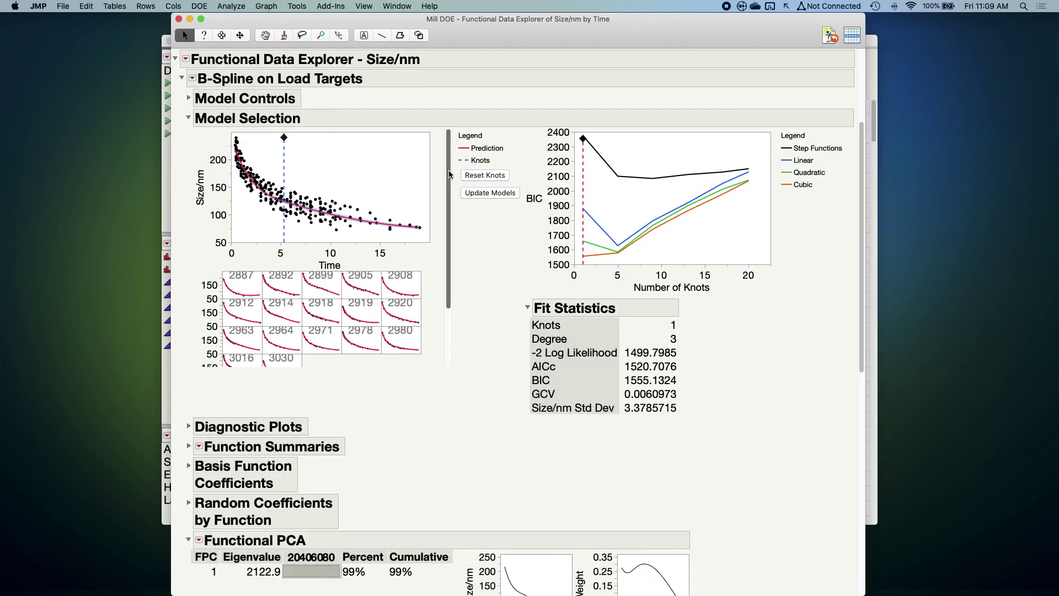
Scroll Model Selection to the Target cell, then down to Functional PCA and the FPC Profiler
left_click_drag(449, 175, 450, 221)
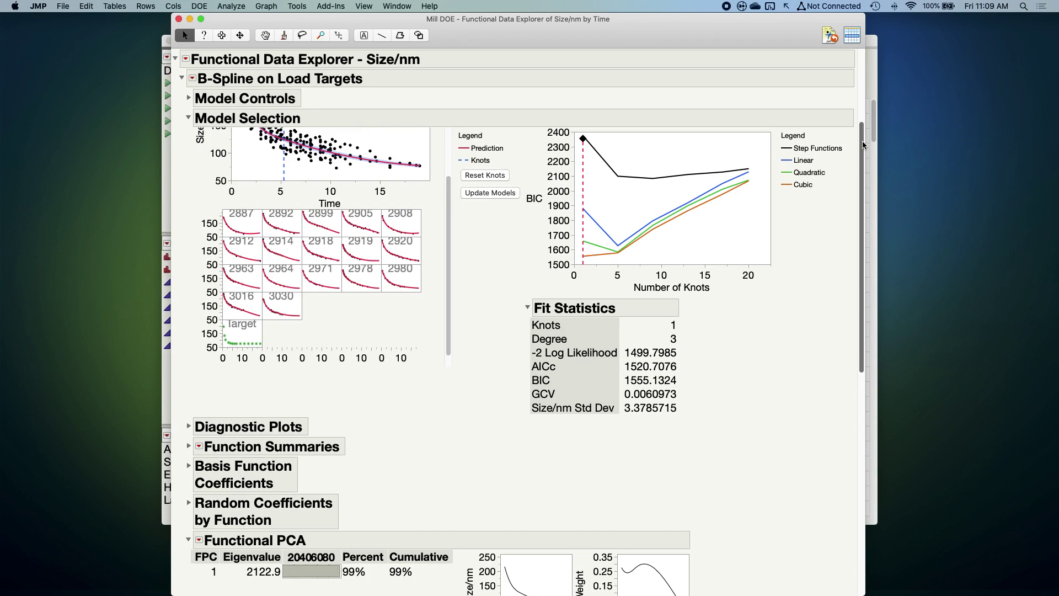
left_click_drag(864, 145, 855, 346)
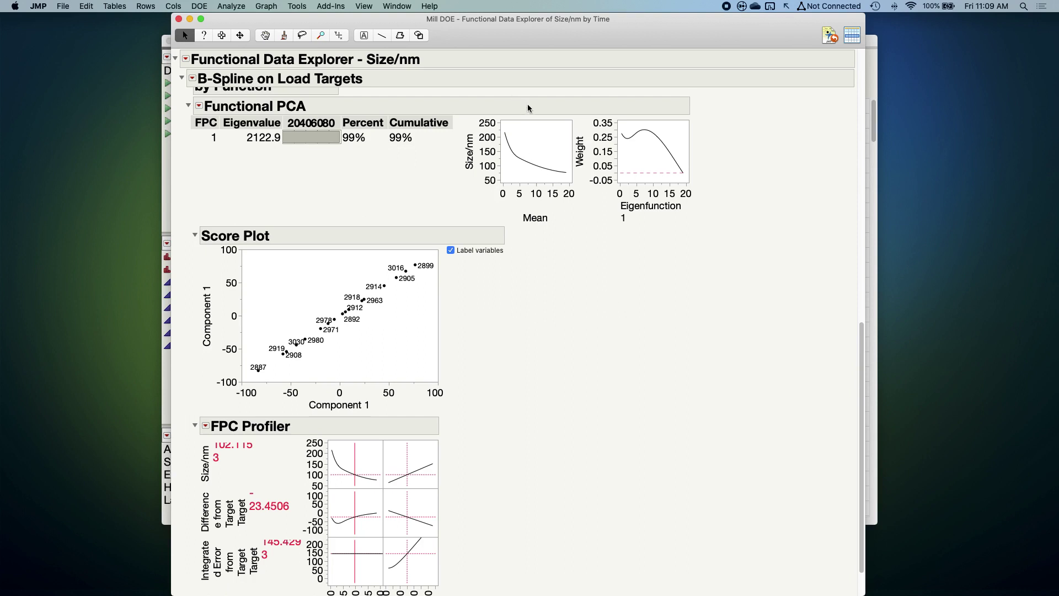
Circle the mean and eigenfunction plots, then scroll back up to Diagnostic Plots
mouse_move(528, 108)
left_mouse_down()
mouse_move(471, 115)
mouse_move(454, 158)
mouse_move(460, 177)
mouse_move(482, 192)
mouse_move(555, 202)
mouse_move(592, 191)
mouse_move(587, 143)
mouse_move(559, 108)
mouse_move(523, 103)
left_mouse_up()
mouse_move(670, 106)
left_mouse_down()
mouse_move(596, 117)
mouse_move(589, 163)
mouse_move(603, 201)
mouse_move(709, 213)
mouse_move(731, 175)
mouse_move(711, 125)
mouse_move(659, 108)
left_mouse_up()
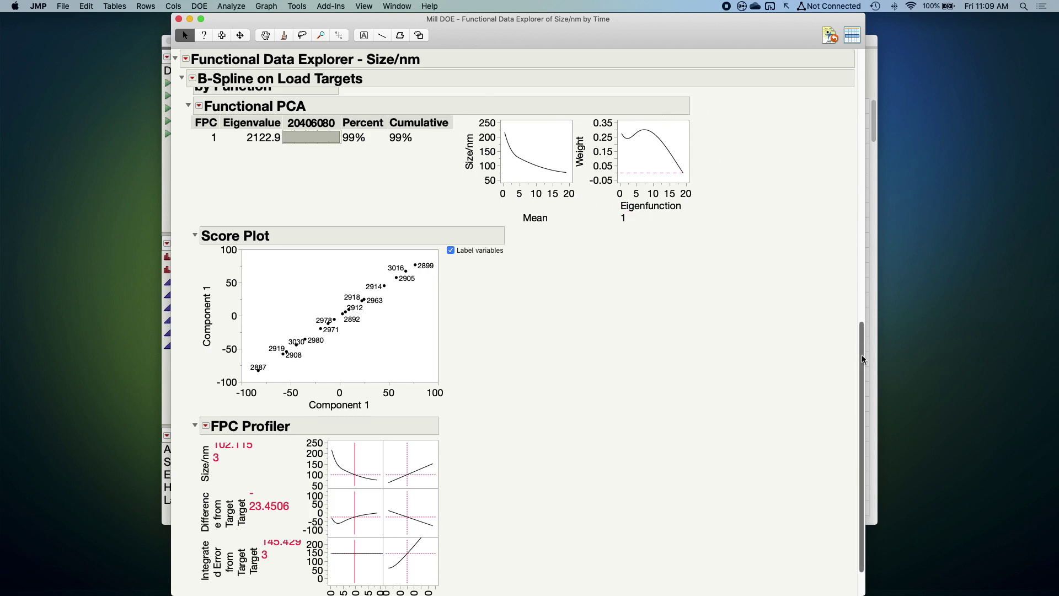
left_click_drag(863, 359, 854, 298)
left_click(189, 146)
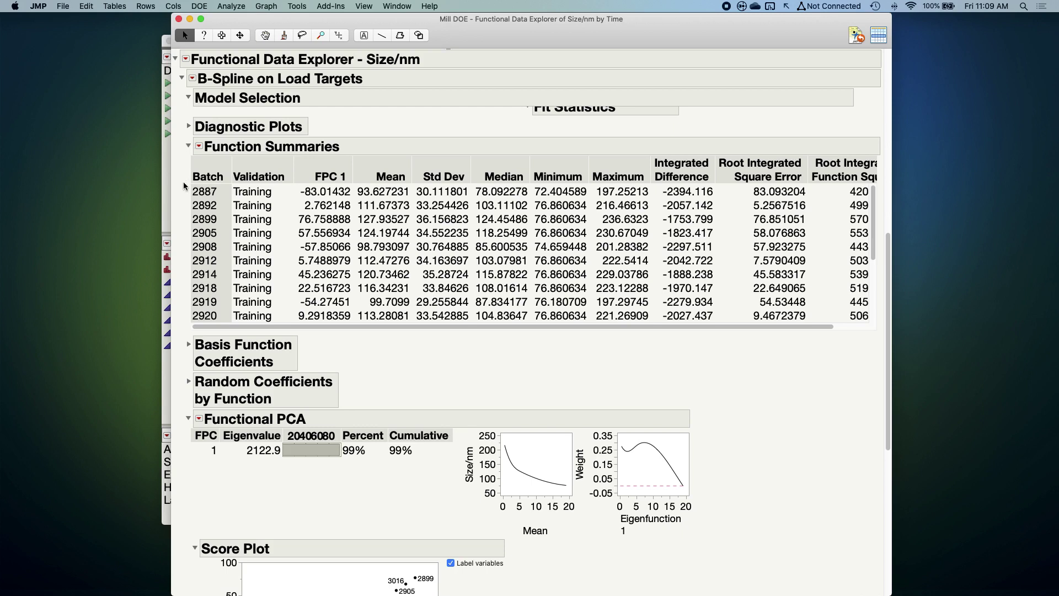
mouse_move(183, 184)
left_mouse_down()
mouse_move(189, 202)
mouse_move(276, 208)
mouse_move(342, 206)
mouse_move(356, 194)
mouse_move(343, 184)
mouse_move(186, 182)
left_mouse_up()
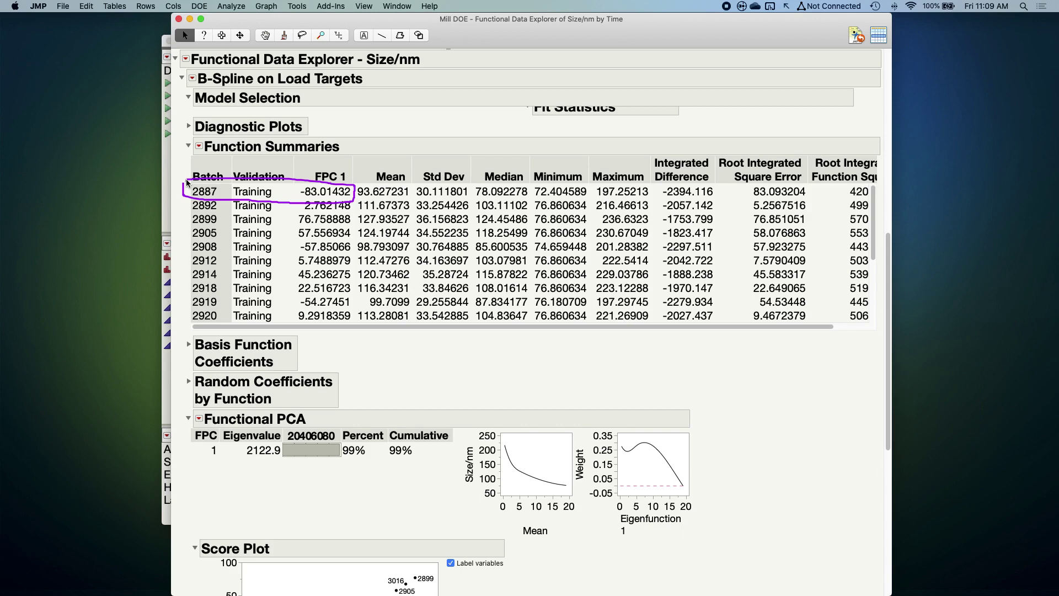
key("Escape")
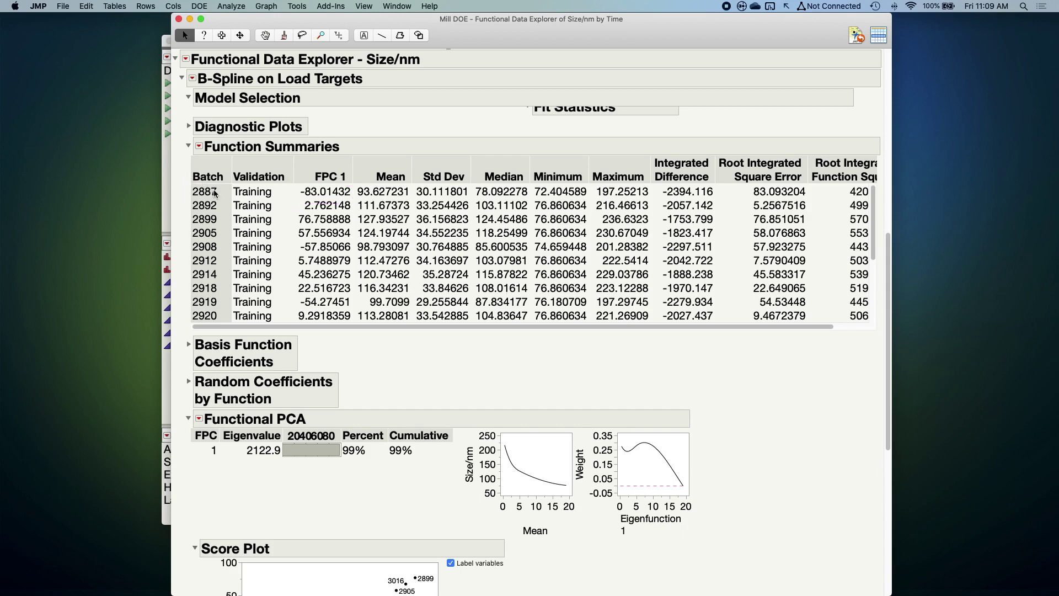
Collapse Function Summaries, enlarge the FPC Profiler graphs, and mark its Size/nm curve
left_click(188, 147)
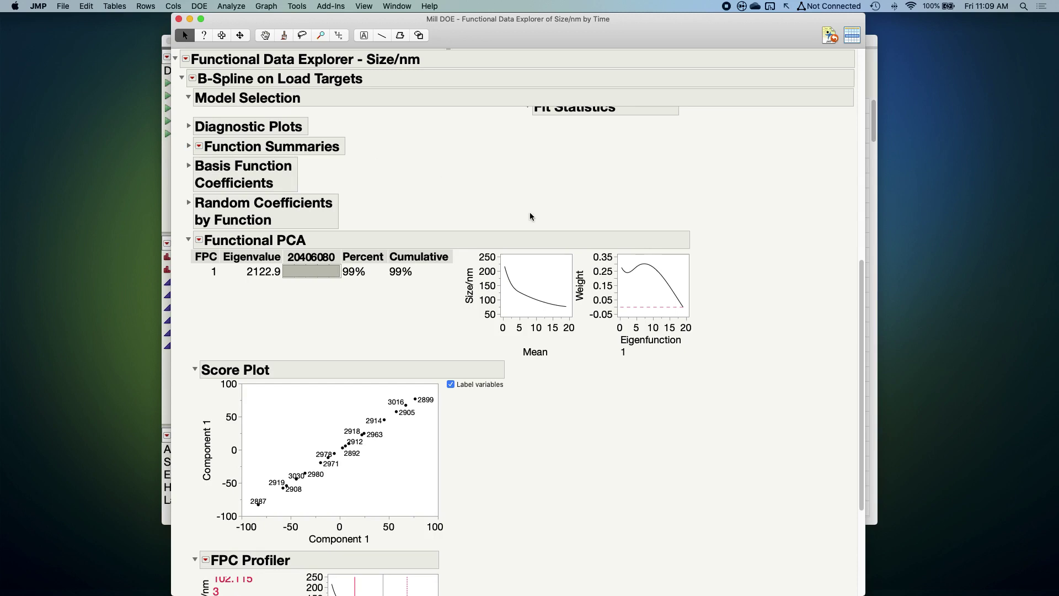
left_click_drag(866, 271, 864, 389)
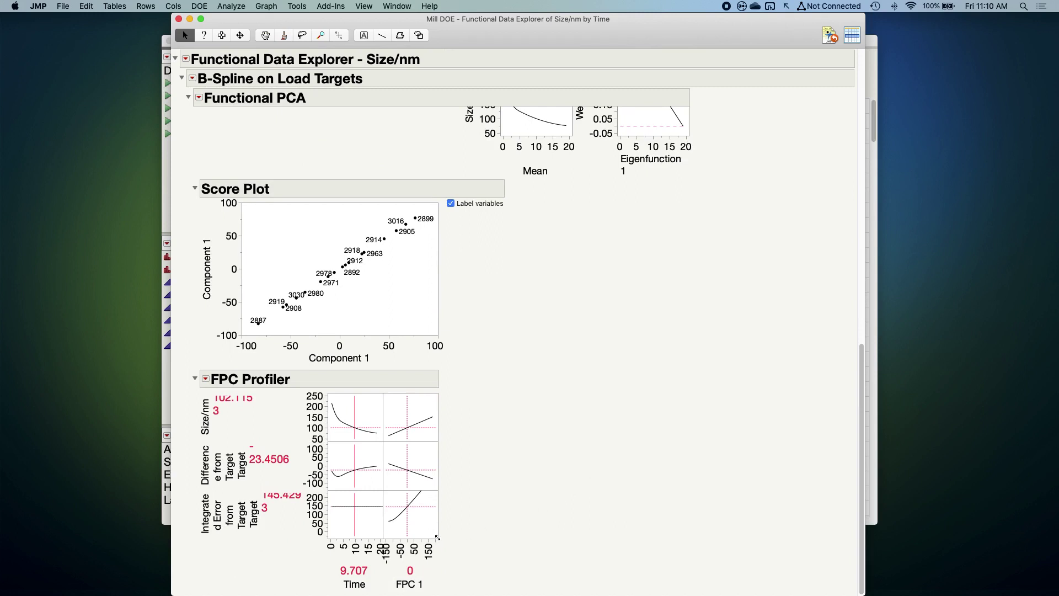
left_click_drag(438, 538, 469, 561)
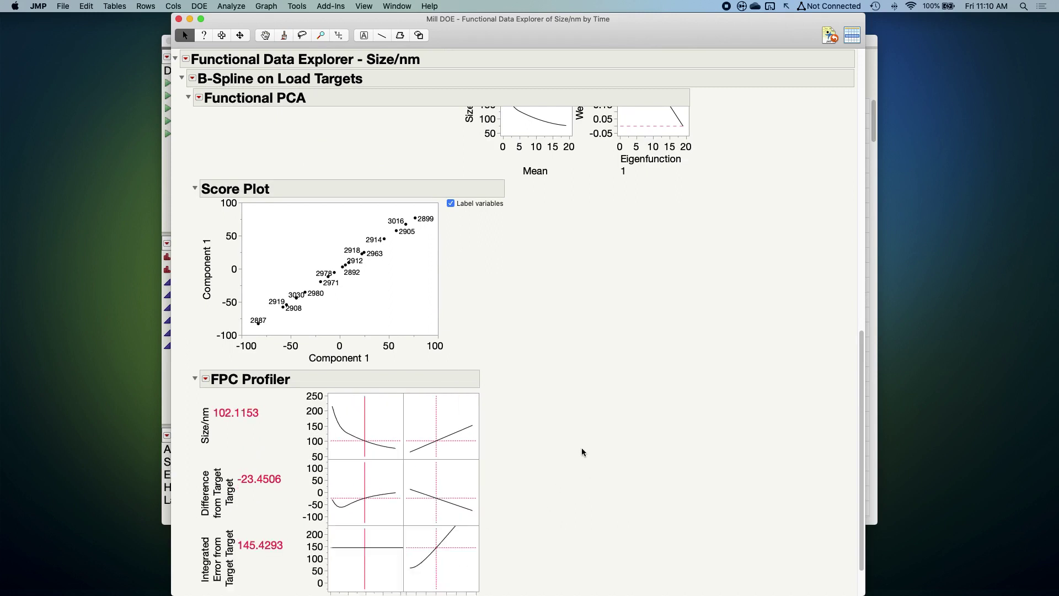
scroll(582, 452, "down", 3)
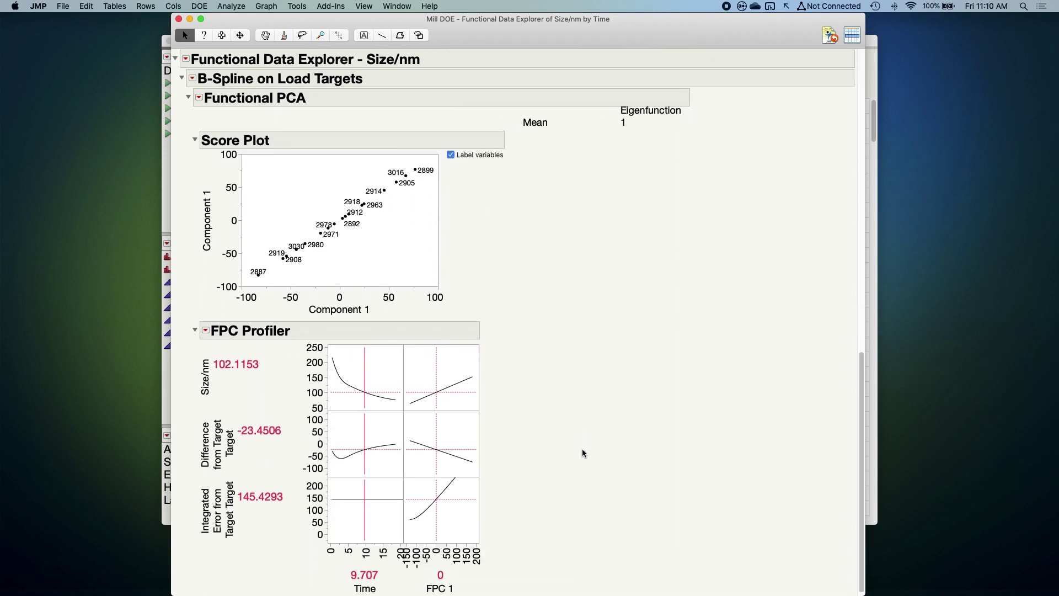
mouse_move(343, 329)
left_mouse_down()
mouse_move(392, 330)
mouse_move(408, 377)
mouse_move(403, 410)
mouse_move(320, 410)
mouse_move(301, 375)
mouse_move(305, 343)
mouse_move(346, 331)
mouse_move(485, 334)
mouse_move(499, 393)
mouse_move(460, 411)
mouse_move(408, 411)
mouse_move(408, 334)
left_mouse_up()
Pin batch 2887's label on the score plot and move it clear of clustered points
mouse_move(257, 278)
mouse_move(287, 270)
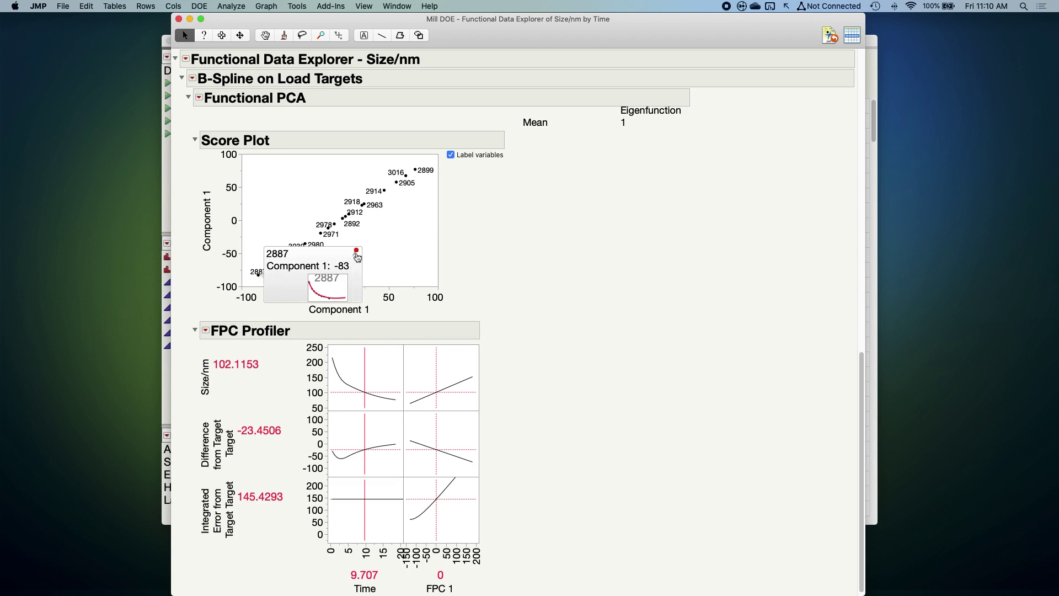
left_click(355, 253)
left_click_drag(332, 258, 265, 195)
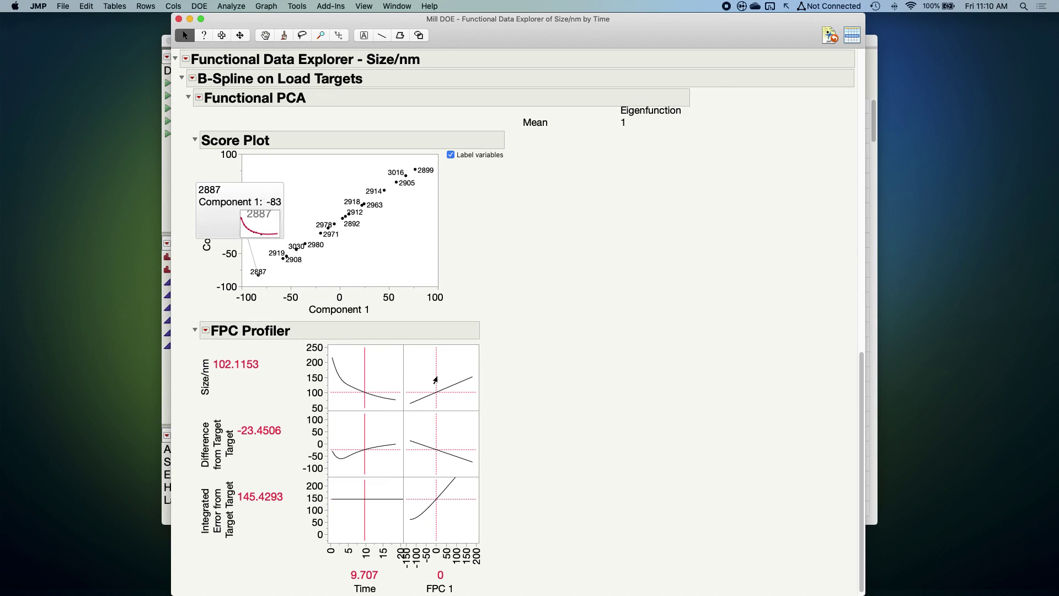
Set FPC 1 to 95.3 in the profiler, giving Size/nm 128.97
left_click_drag(435, 380, 417, 380)
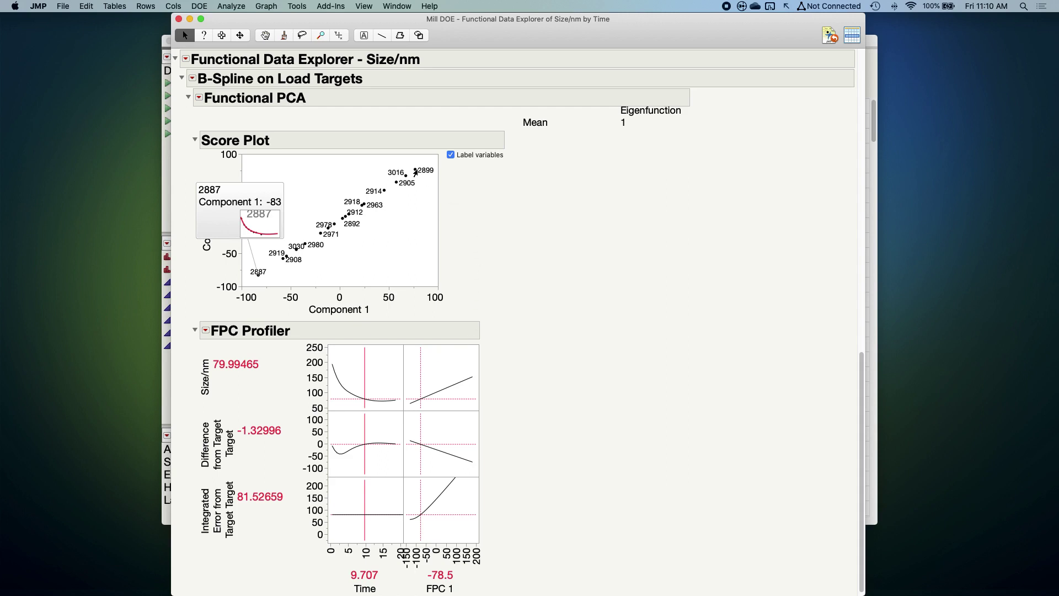
mouse_move(414, 172)
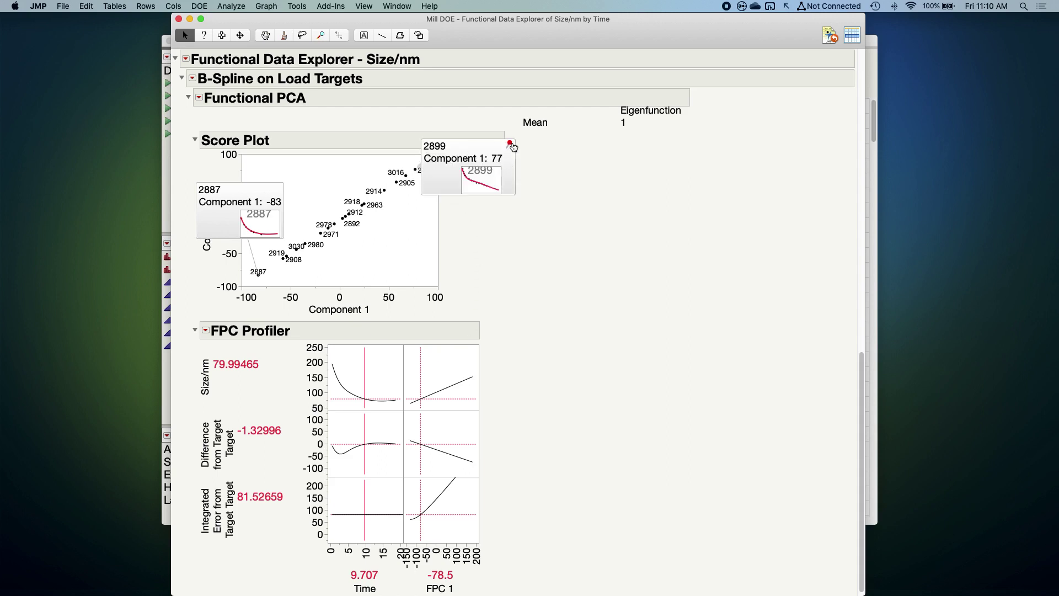
mouse_move(413, 172)
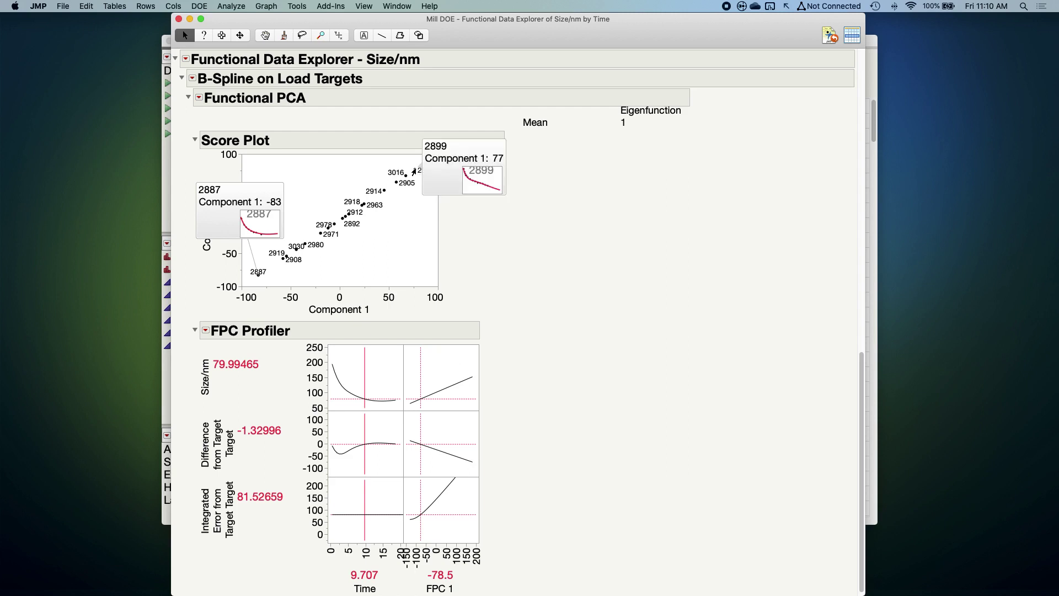
mouse_move(469, 157)
left_click_drag(419, 388, 454, 374)
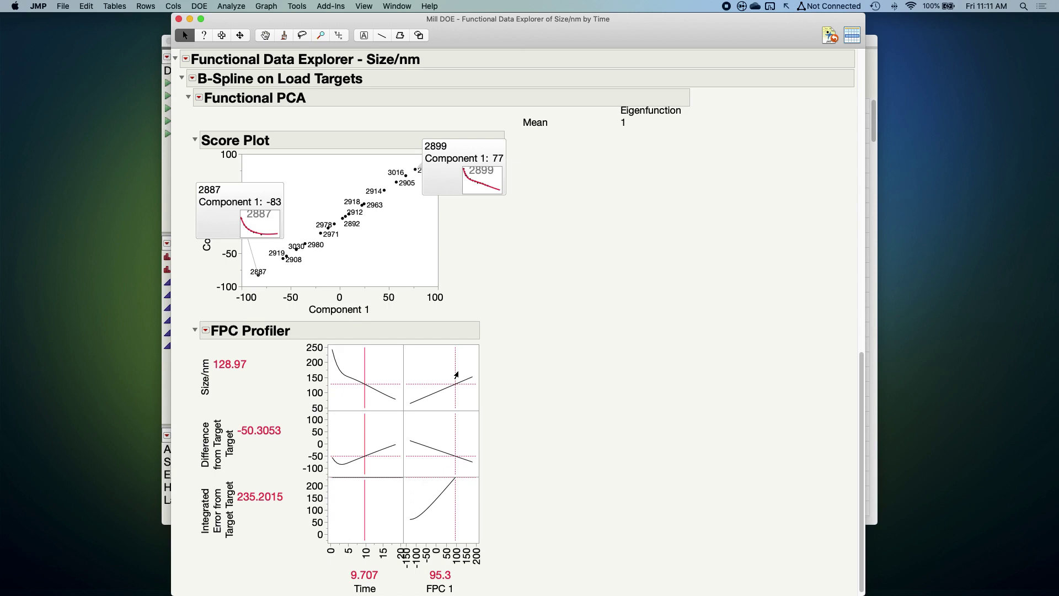
Run Functional DOE Analysis on the B-spline fit and scroll to its FDOE Profiler
left_click(193, 77)
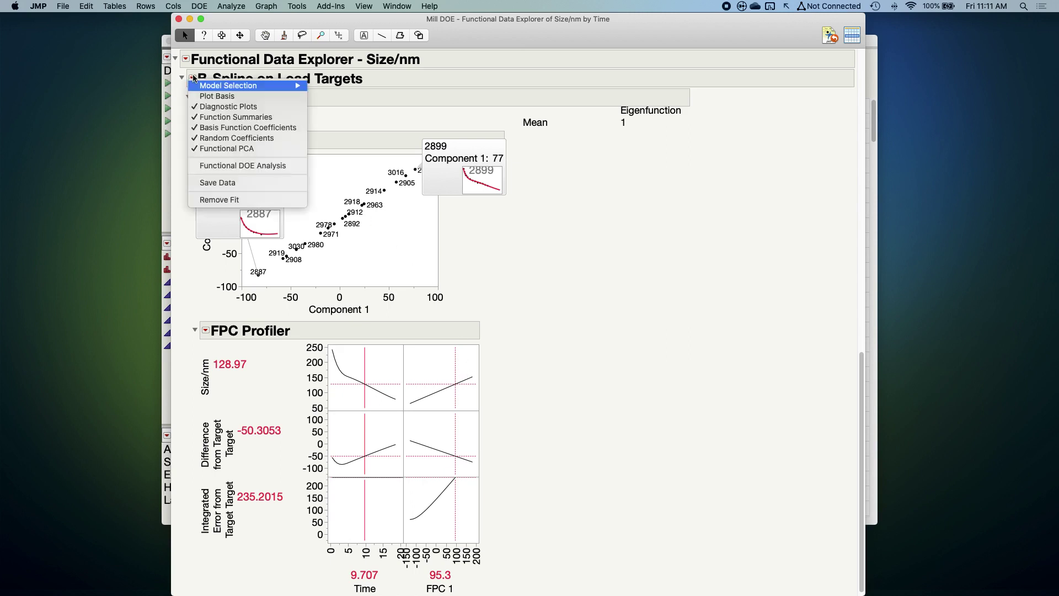
left_click(287, 166)
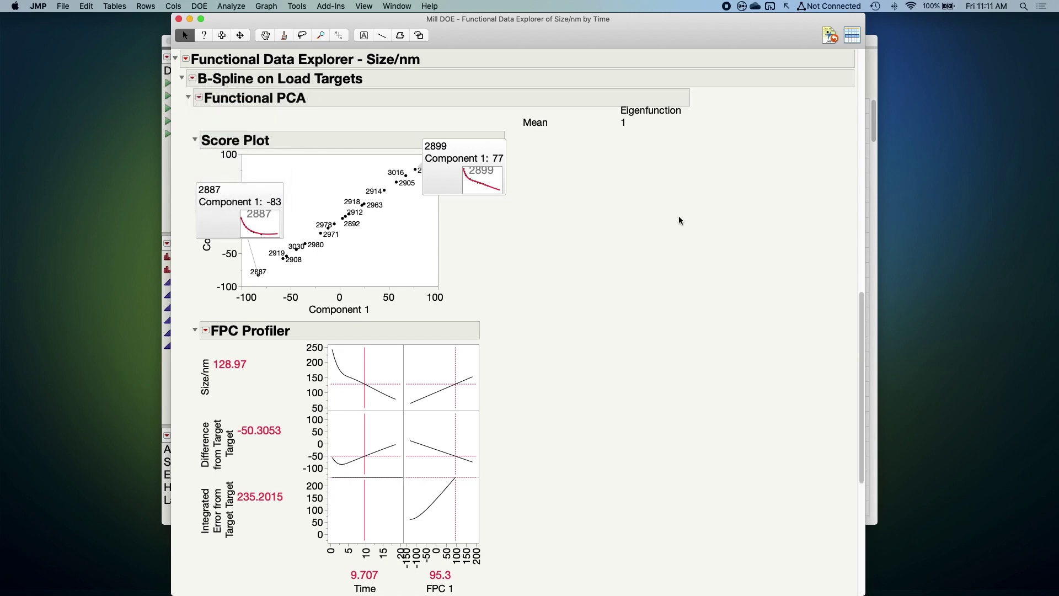
left_click_drag(861, 310, 866, 475)
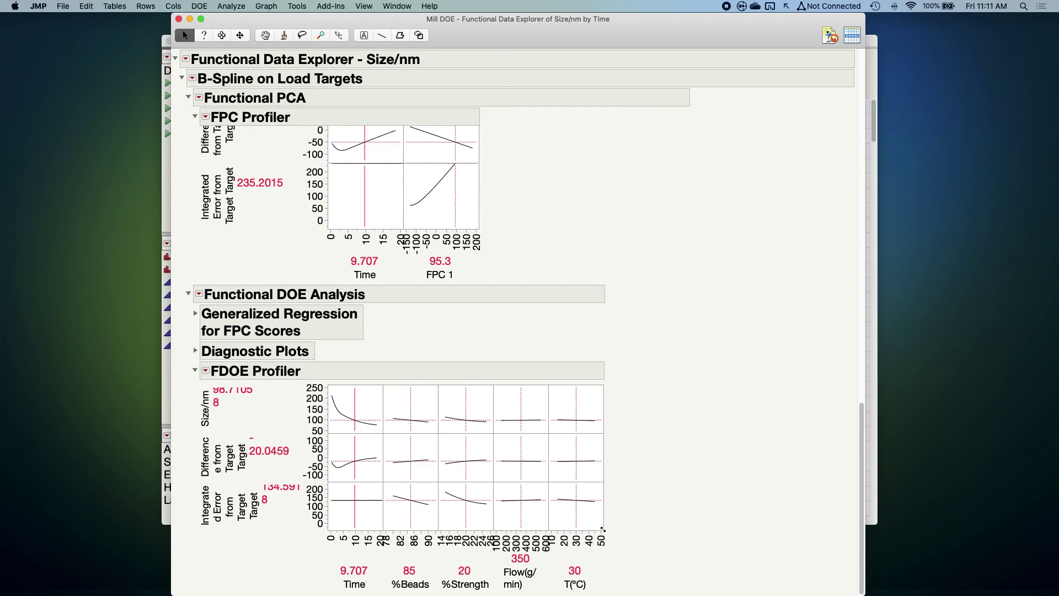
Enlarge the FDOE Profiler and set %Beads 88.86, %Strength 23.13, predicting Size/nm about 87.26
left_click_drag(604, 531, 623, 551)
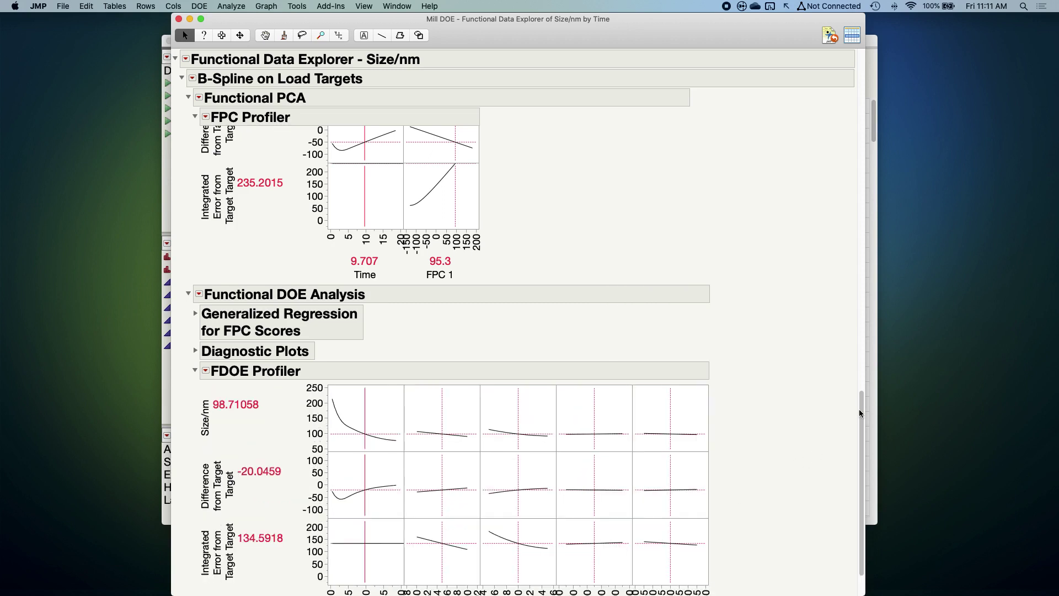
scroll(862, 408, "down", 3)
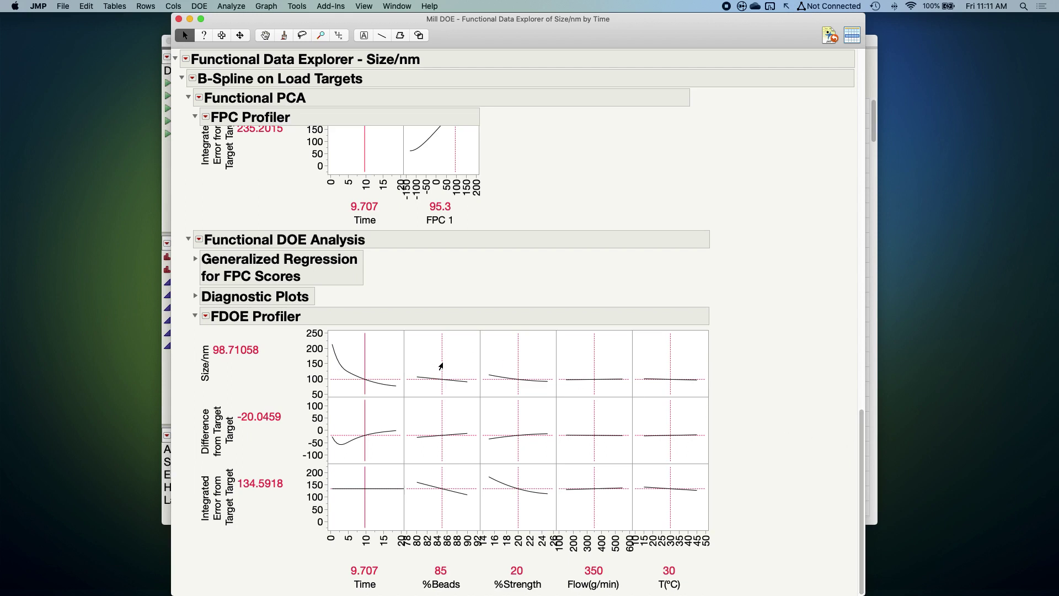
left_click_drag(440, 366, 536, 365)
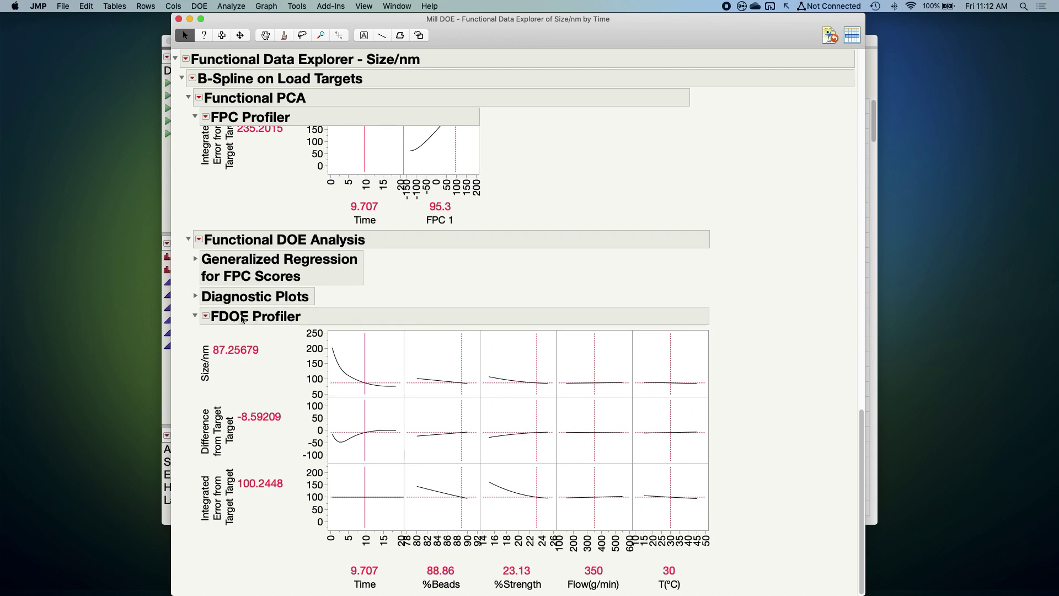
Maximize desirability, setting 90 %Beads, 25 %Strength, 150 g/min and 45 °C
left_click(206, 316)
mouse_move(217, 324)
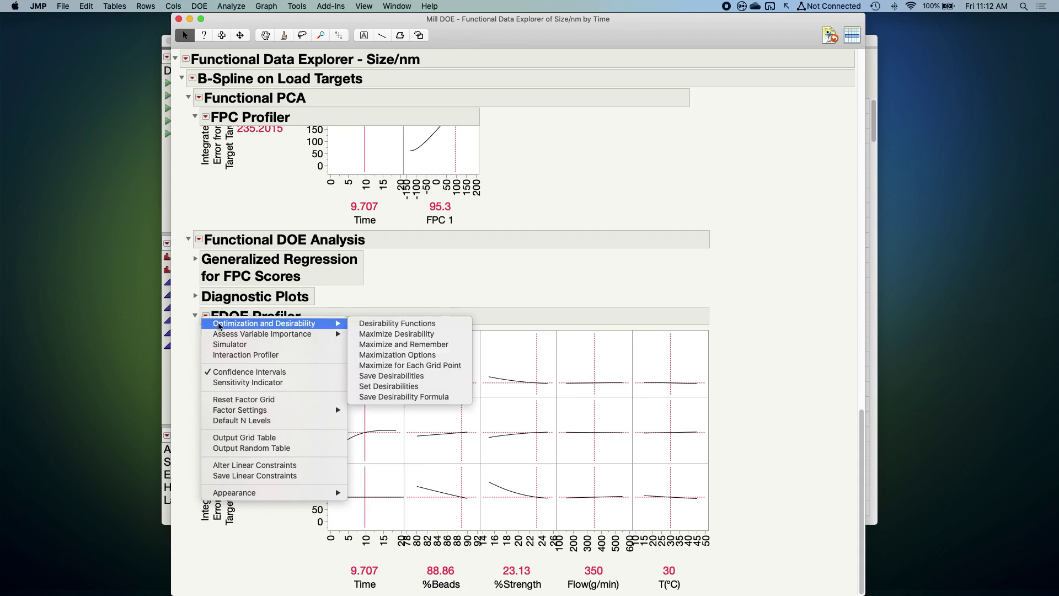
left_click(447, 334)
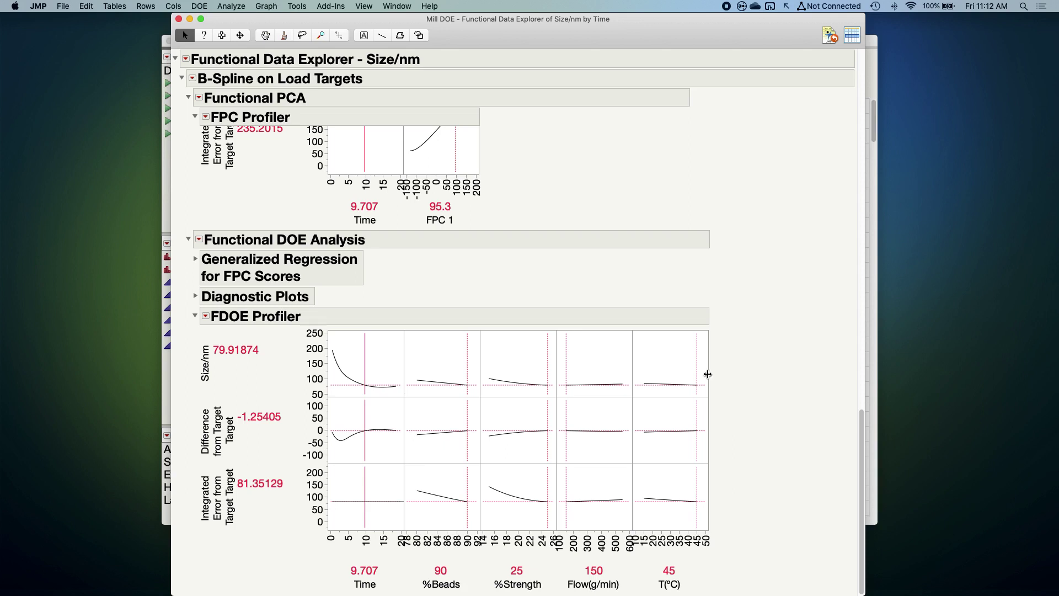
mouse_move(332, 312)
left_mouse_down()
mouse_move(395, 320)
mouse_move(405, 402)
mouse_move(314, 395)
mouse_move(313, 325)
mouse_move(334, 313)
left_mouse_up()
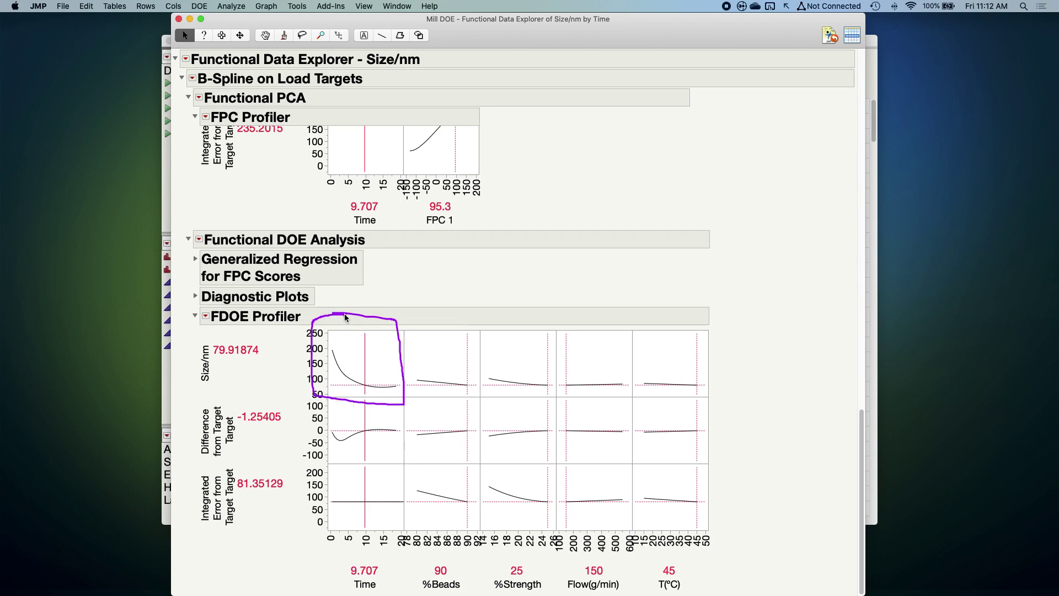